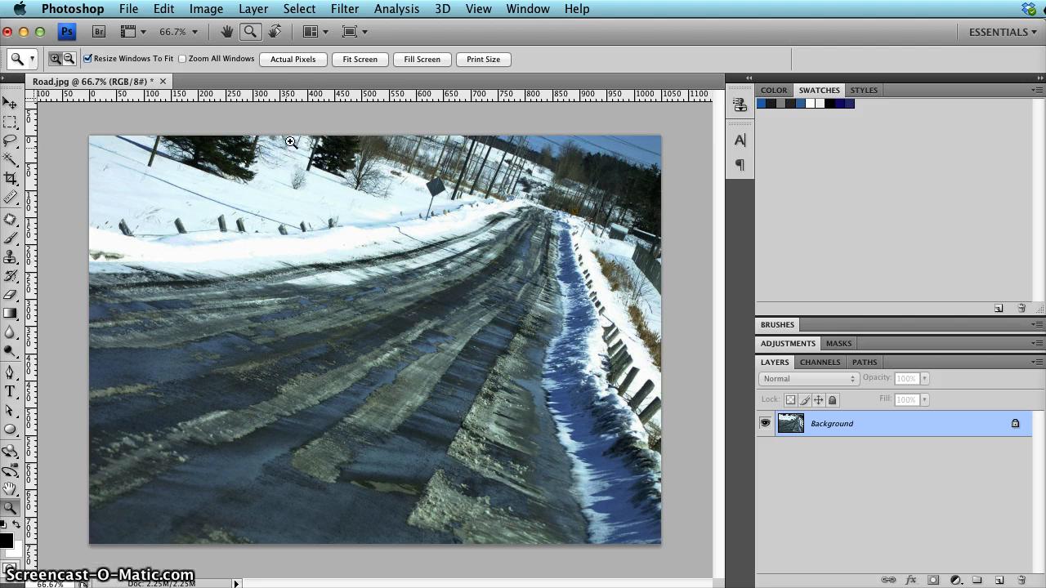
- Open the Image Size settings and examine the document size units, Scale Styles and Constrain Proportions options
{"action": "left_click", "coordinate": [207, 9]}
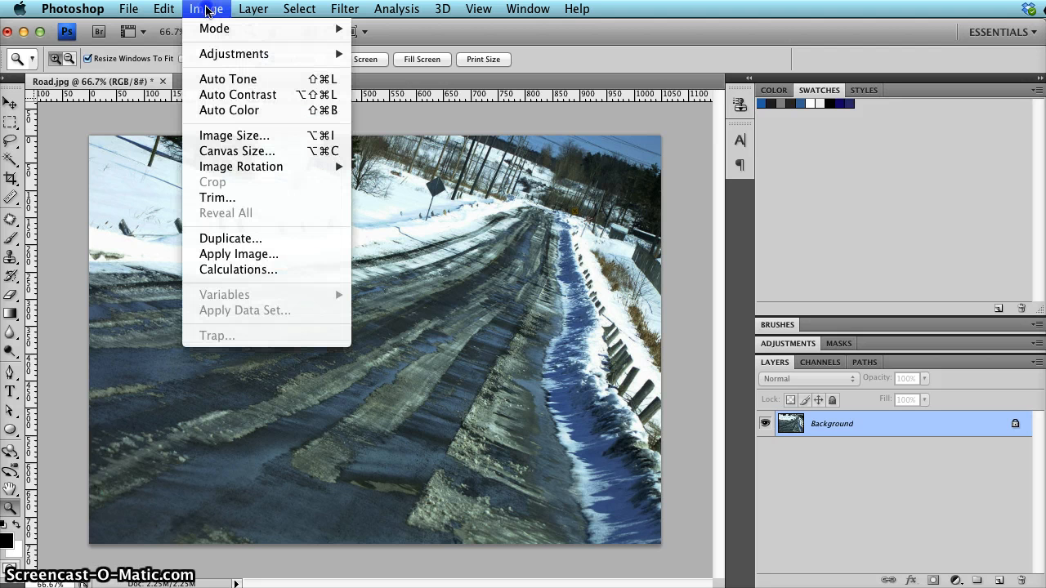
{"action": "left_click", "coordinate": [220, 140]}
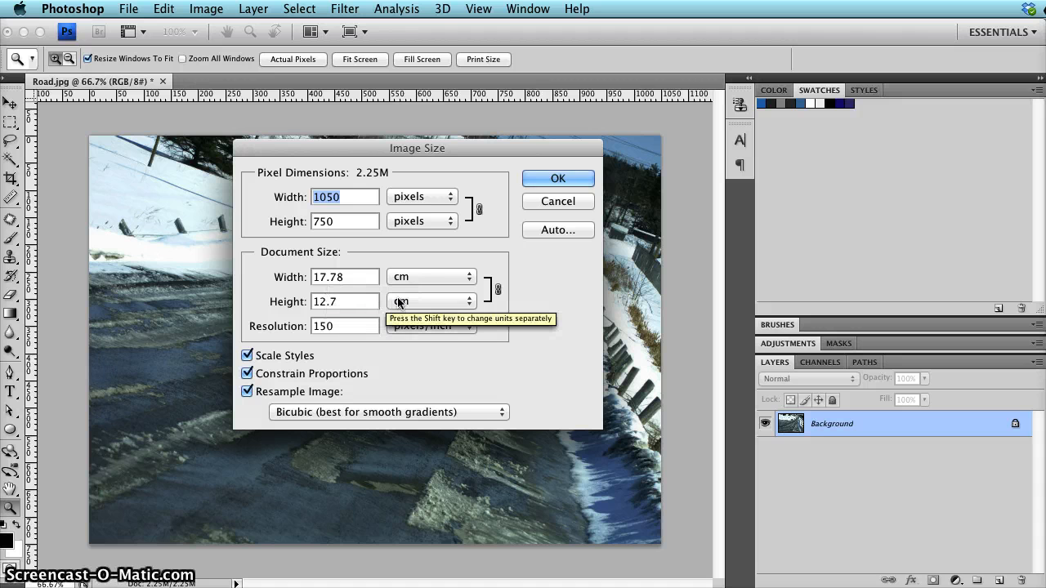
{"action": "left_click", "coordinate": [425, 280]}
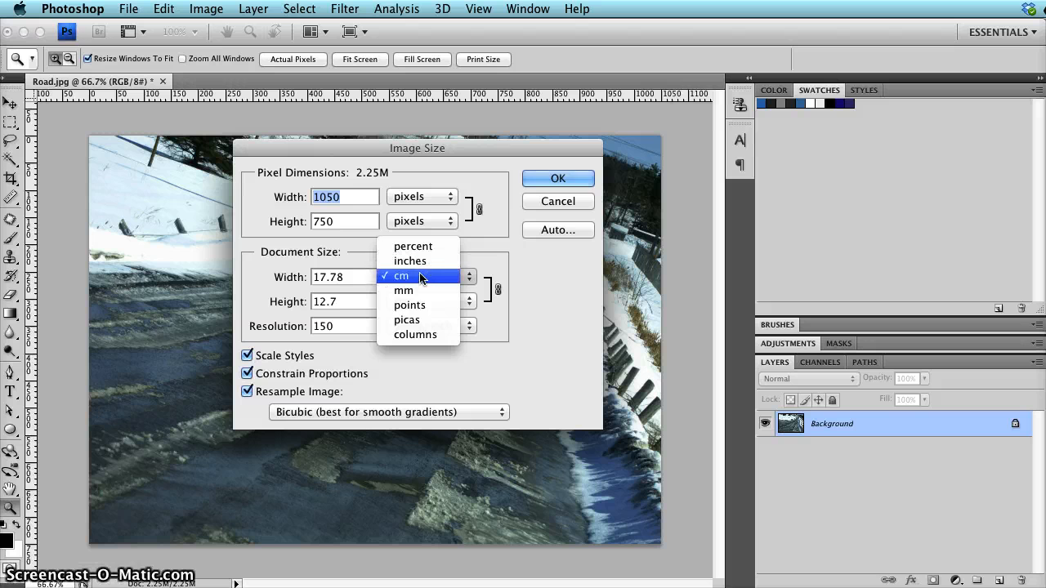
{"action": "left_click", "coordinate": [500, 334]}
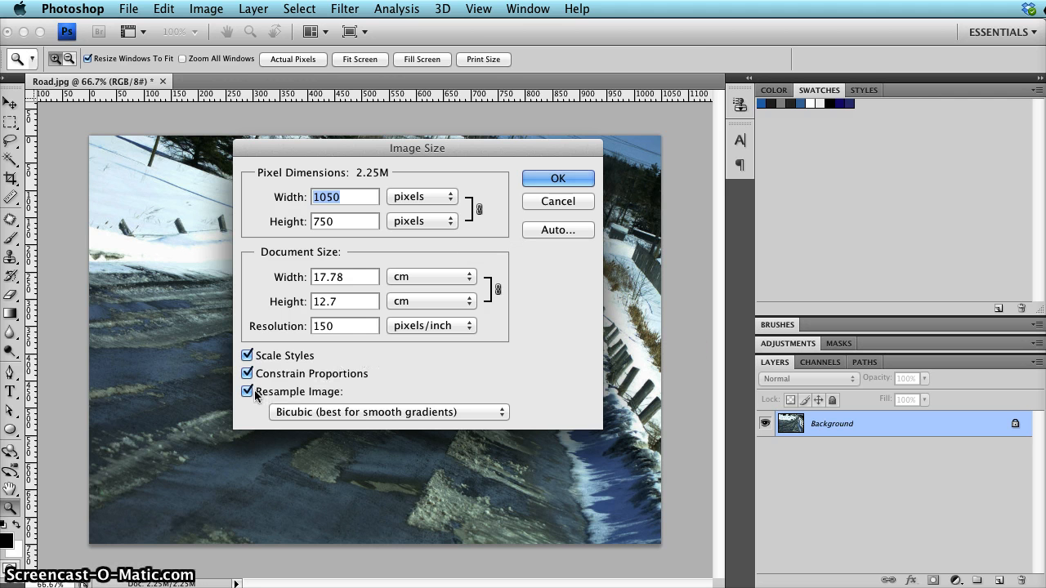
{"action": "left_click", "coordinate": [247, 357]}
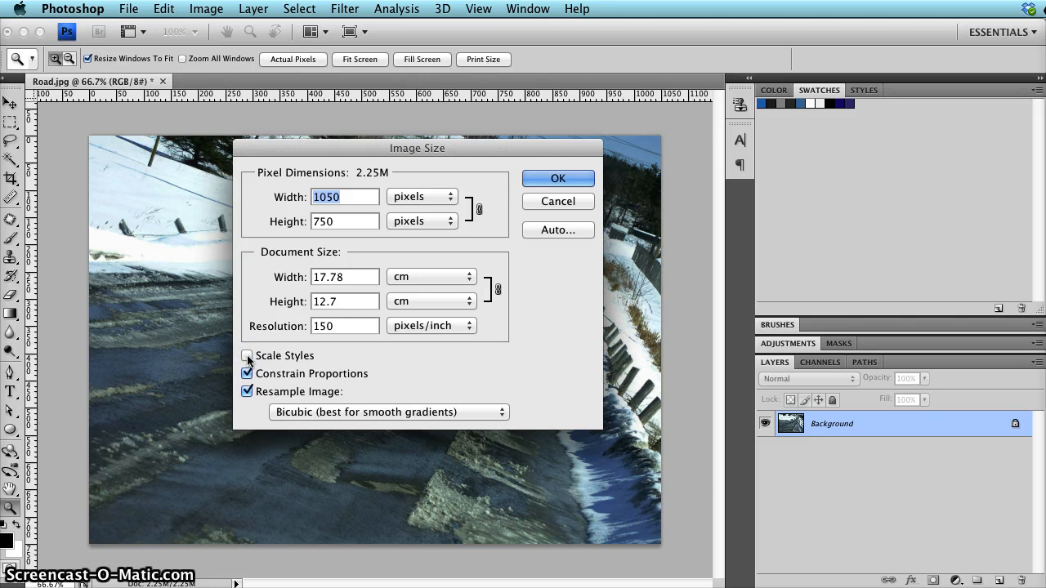
{"action": "left_click", "coordinate": [247, 357]}
{"action": "left_click", "coordinate": [247, 374]}
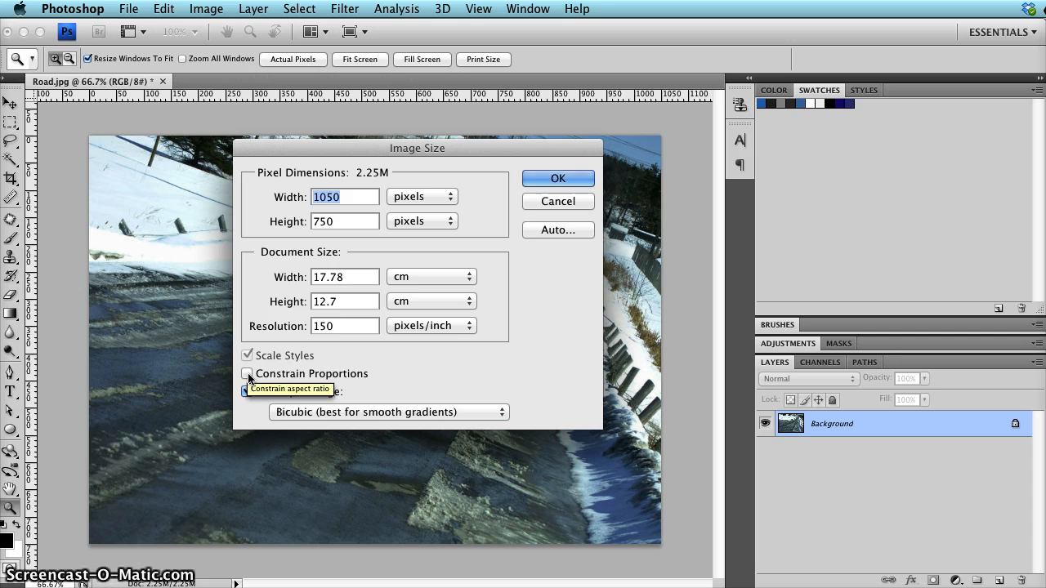
{"action": "left_click", "coordinate": [248, 374]}
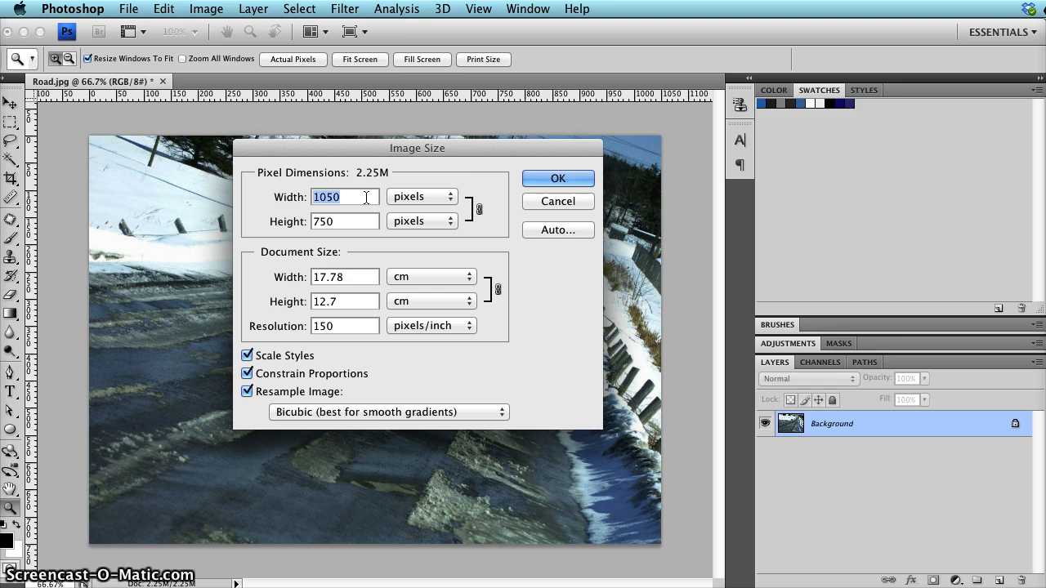
- Resize the photo to 600 pixels wide with proportions constrained, and view it at 100%
{"action": "type", "text": "600"}
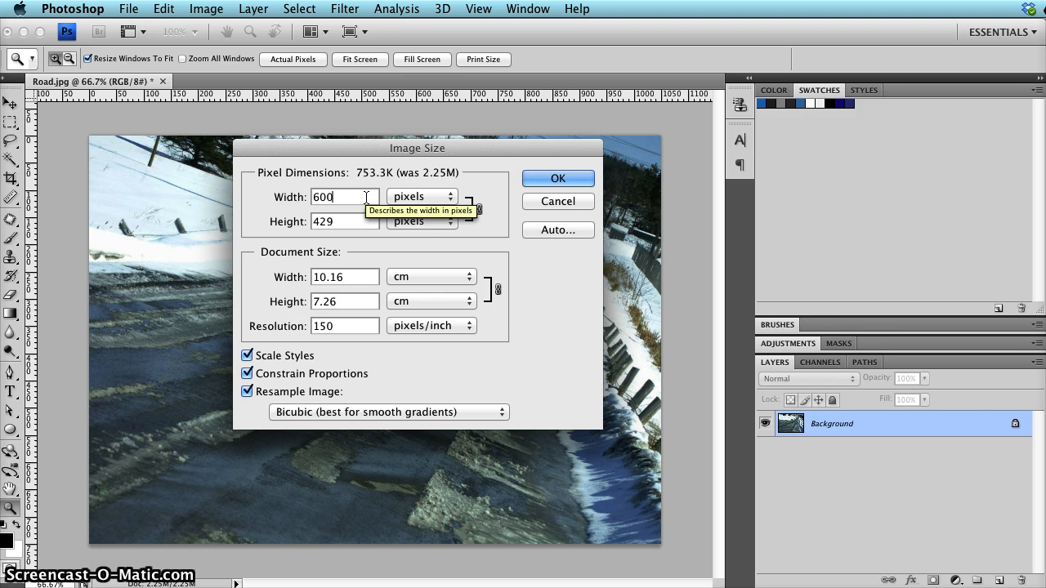
{"action": "left_click", "coordinate": [549, 179]}
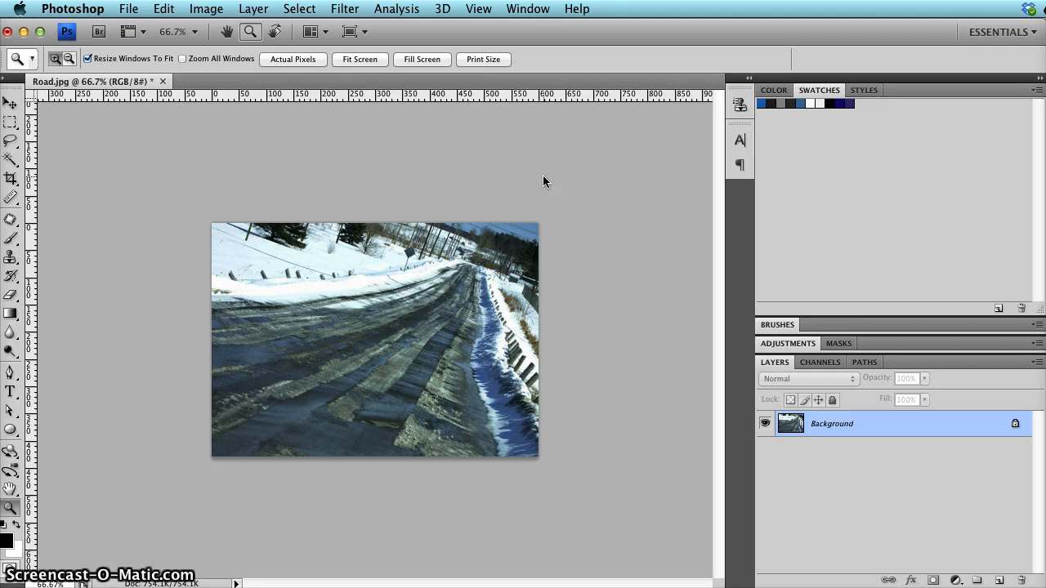
{"action": "left_click", "coordinate": [388, 323]}
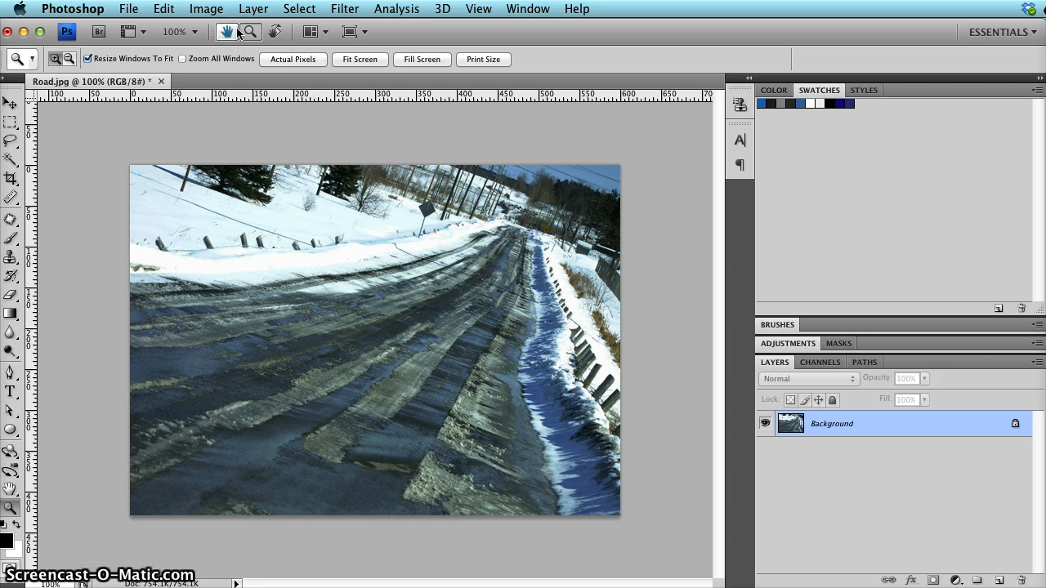
{"action": "left_click", "coordinate": [208, 10]}
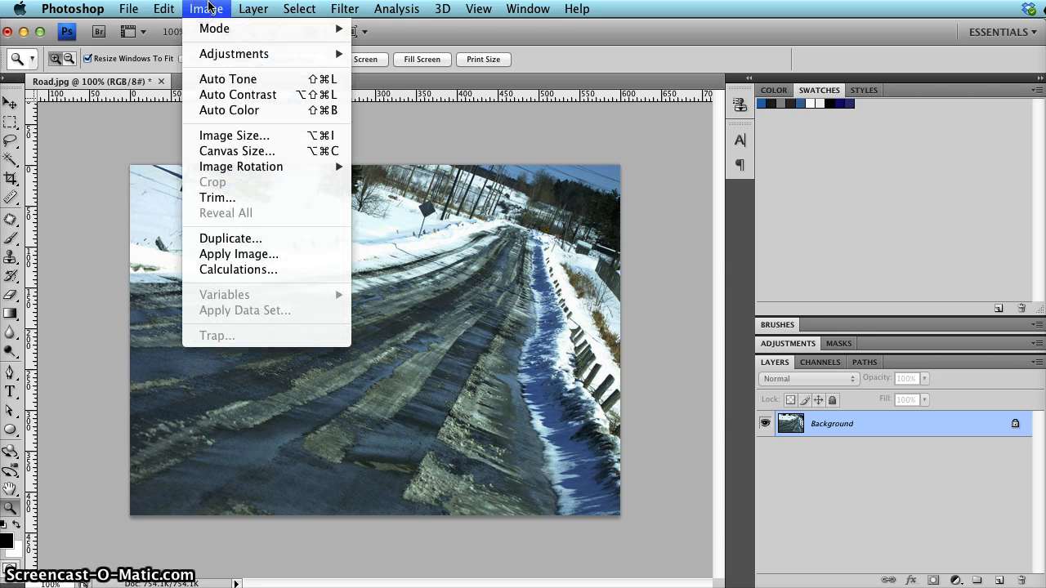
{"action": "mouse_move", "coordinate": [255, 168]}
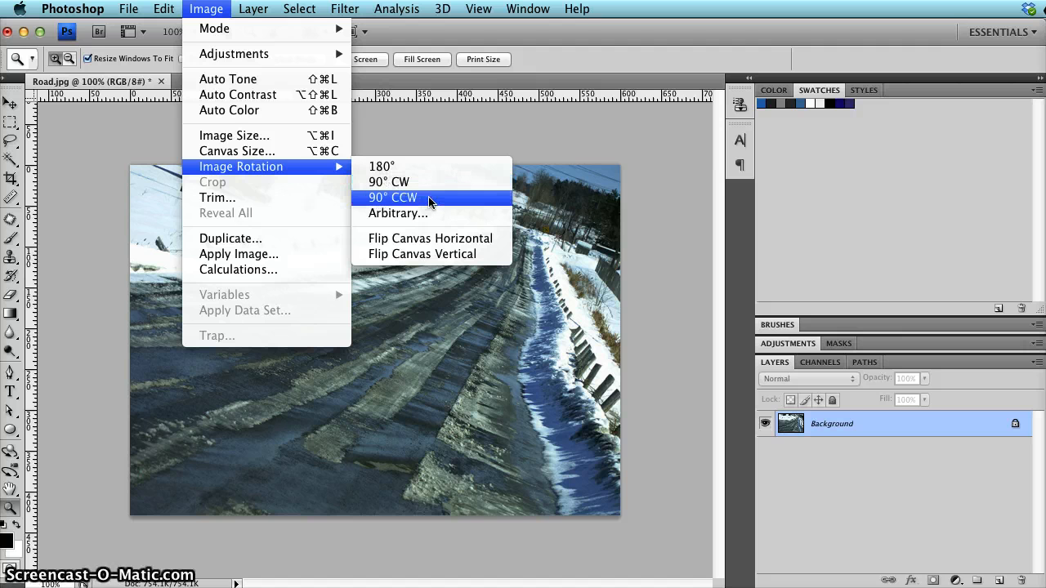
{"action": "left_click", "coordinate": [204, 9]}
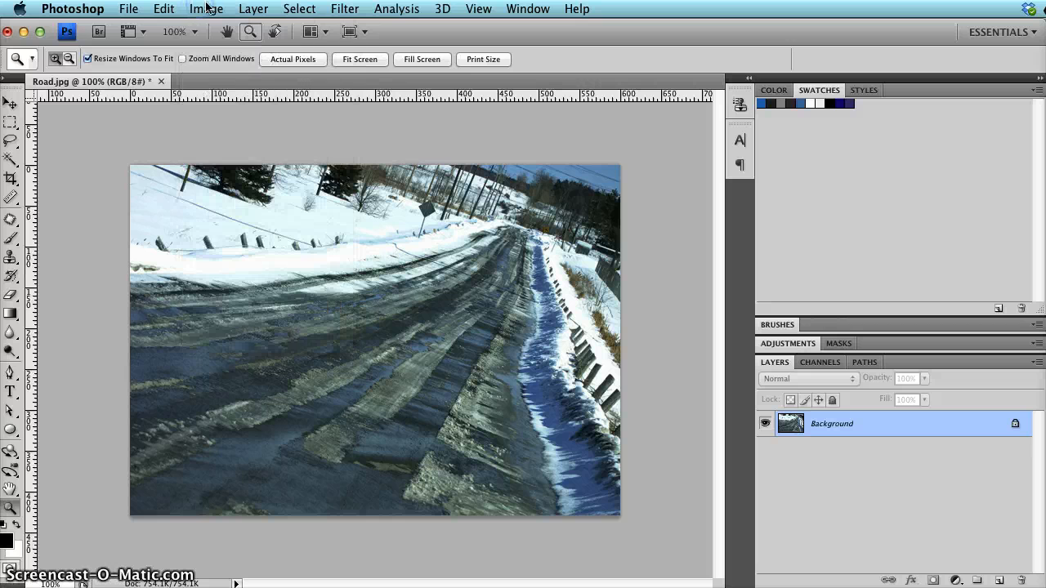
- Draw a Ruler line about 373 px long along the tilted horizon, from the trees at the photo's upper edge to its right edge
{"action": "left_click", "coordinate": [9, 198]}
{"action": "left_click", "coordinate": [78, 194]}
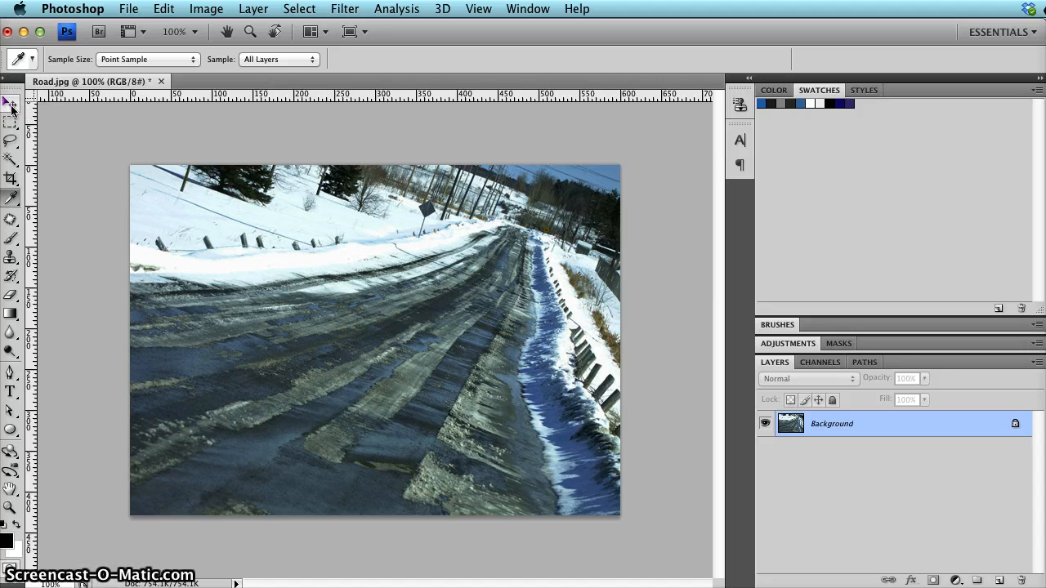
{"action": "left_click", "coordinate": [13, 201]}
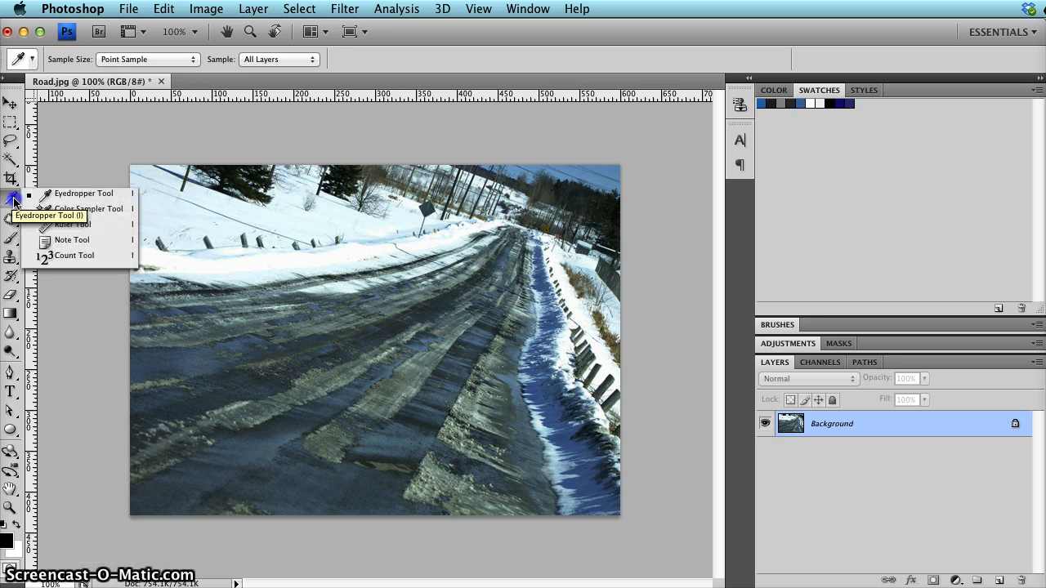
{"action": "left_click", "coordinate": [85, 229]}
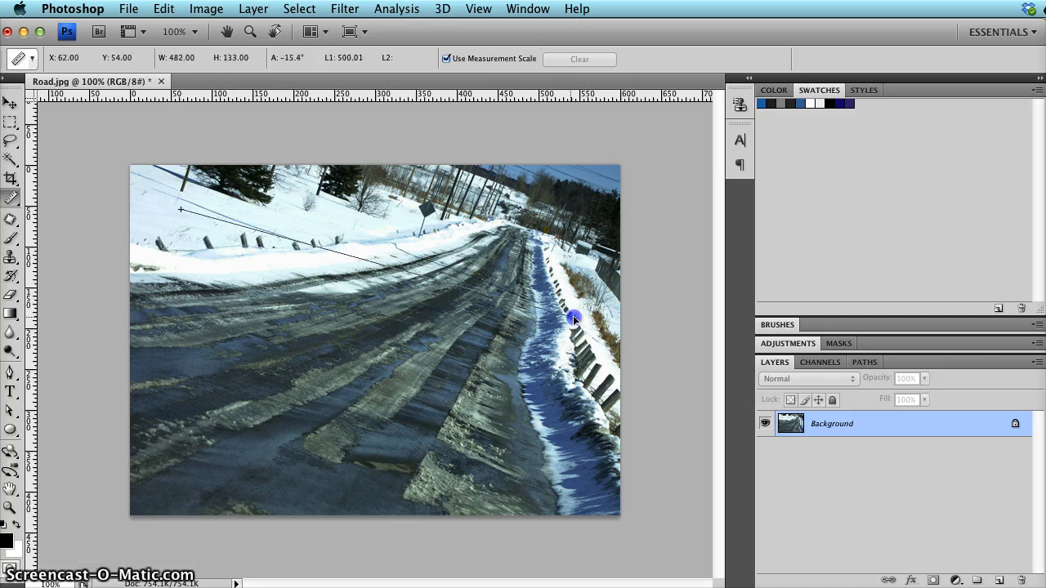
{"action": "left_click_drag", "start_coordinate": [181, 210], "coordinate": [563, 324]}
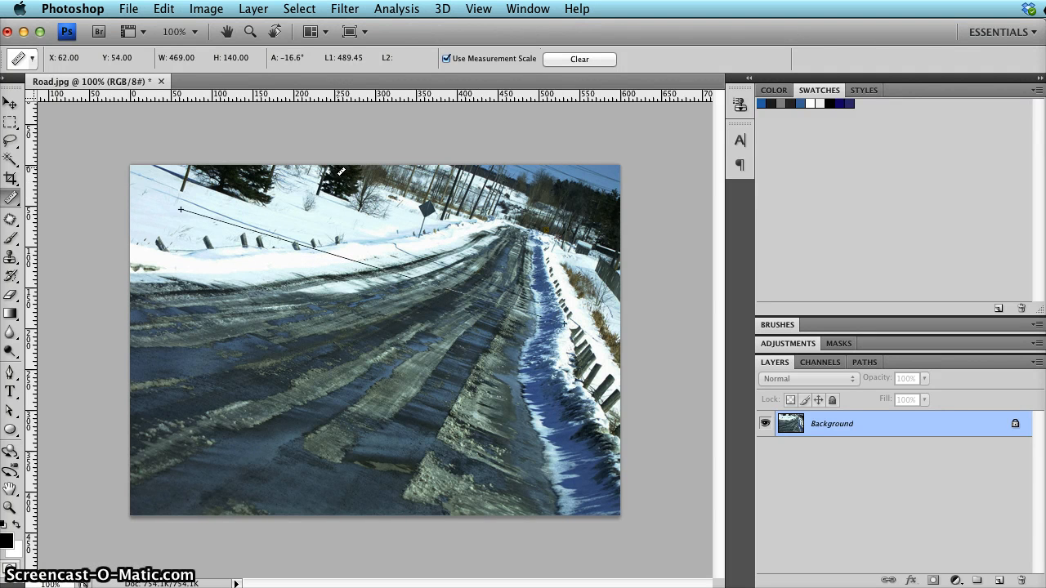
{"action": "left_click_drag", "start_coordinate": [338, 169], "coordinate": [623, 278]}
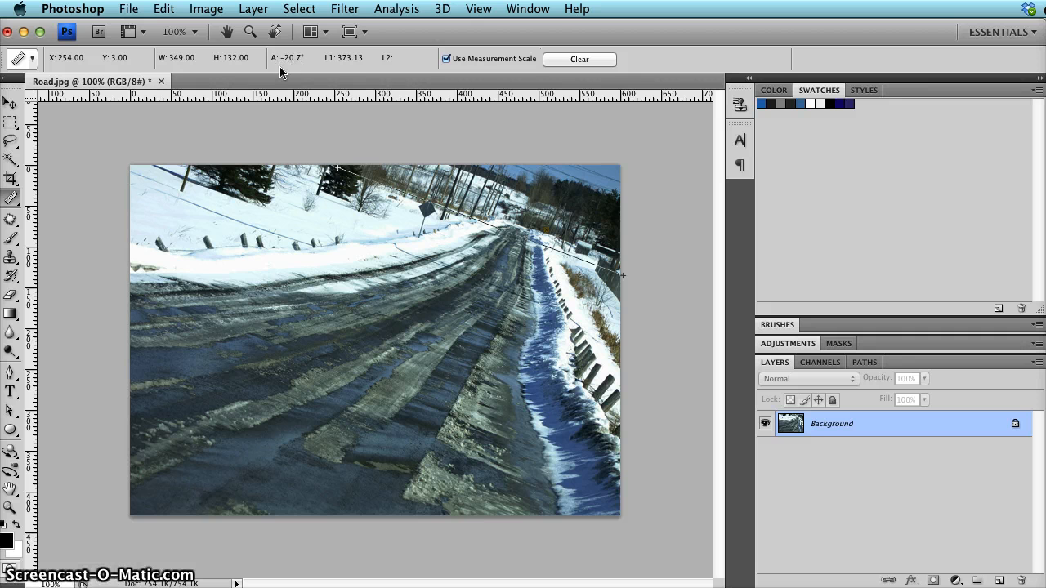
- Rotate the canvas by an arbitrary 20.72° counterclockwise to level the horizon
{"action": "left_click", "coordinate": [207, 11]}
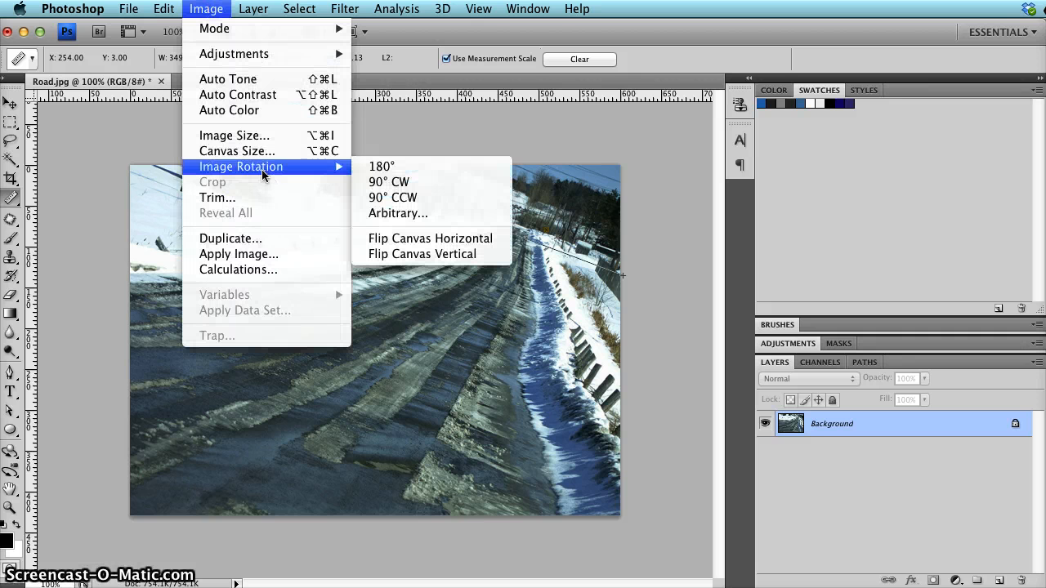
{"action": "left_click", "coordinate": [393, 213]}
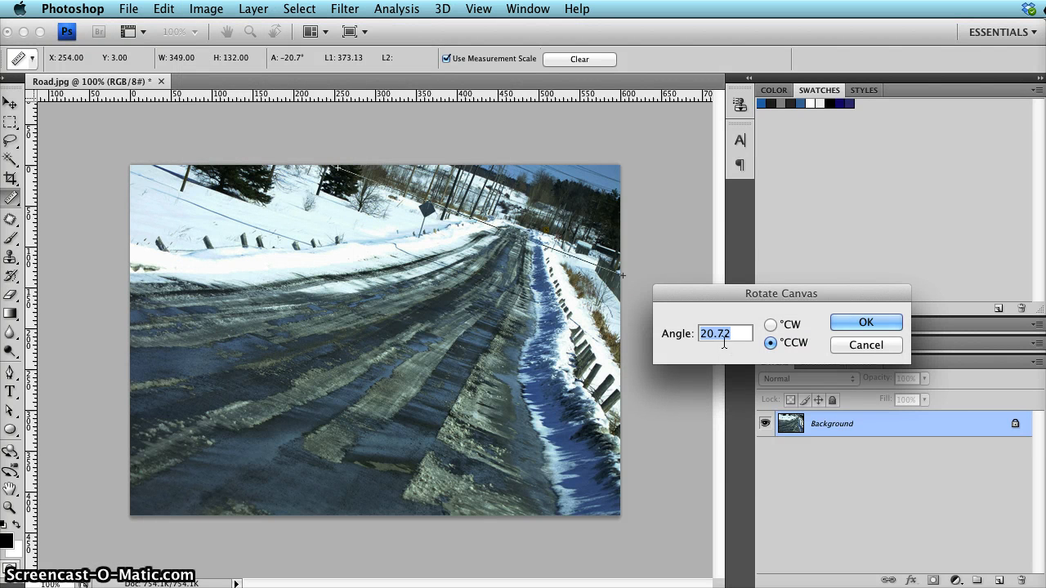
{"action": "left_click", "coordinate": [852, 325]}
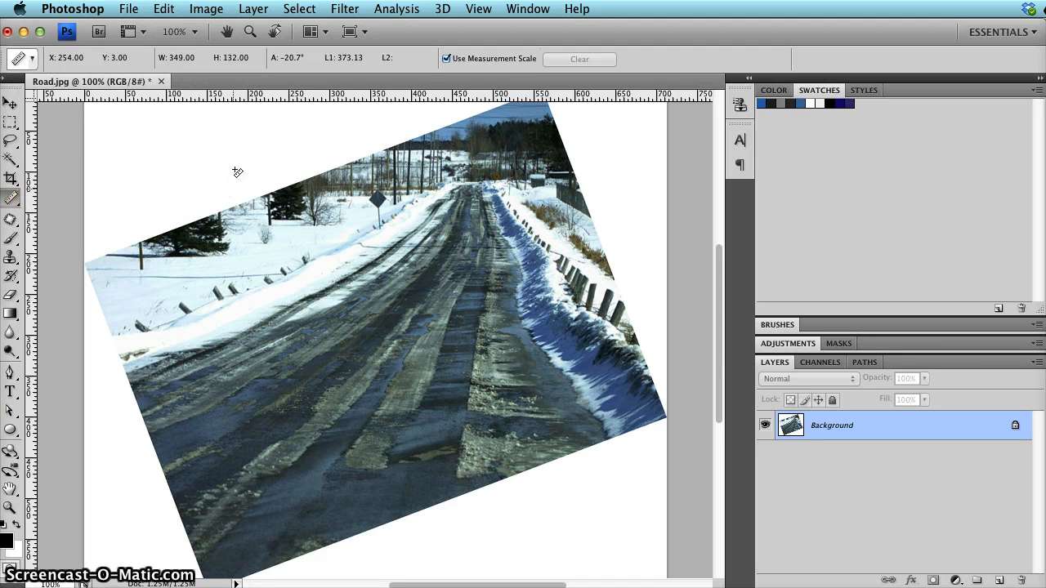
- Set up the Crop tool with a fixed width of 300 px and height of 300 px
{"action": "left_click", "coordinate": [11, 180]}
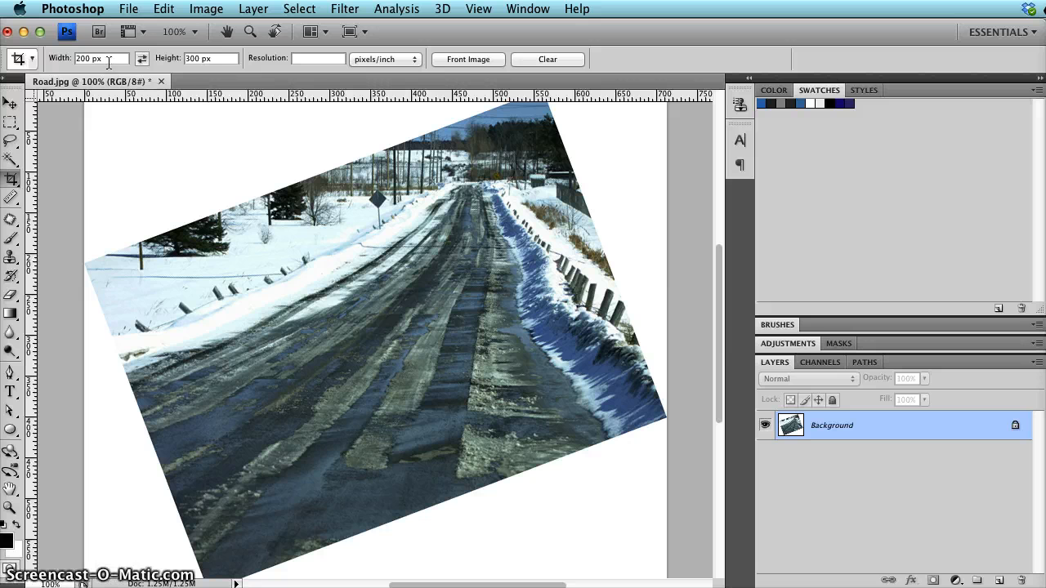
{"action": "left_click", "coordinate": [83, 58]}
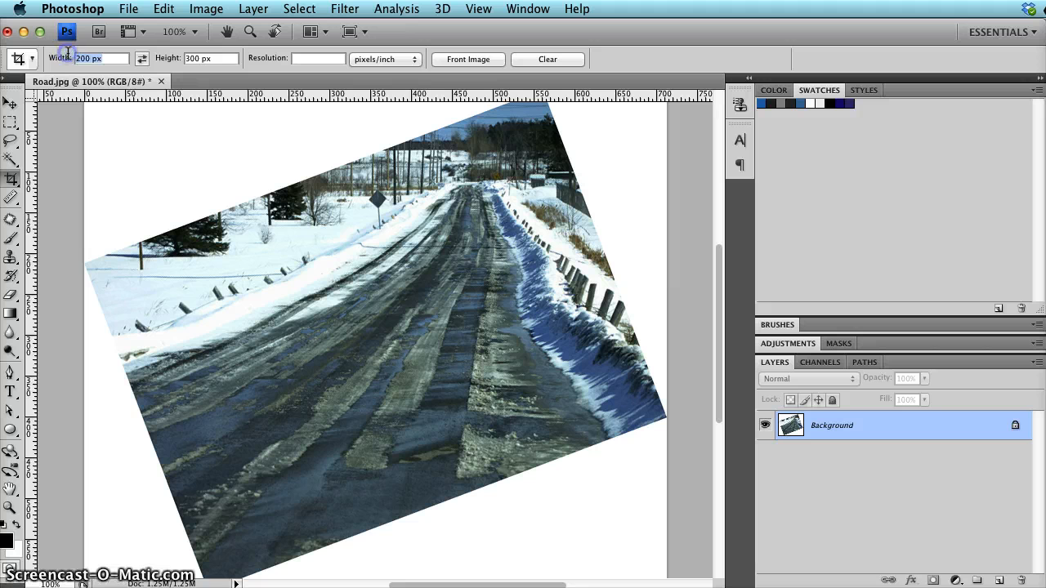
{"action": "type", "text": "300"}
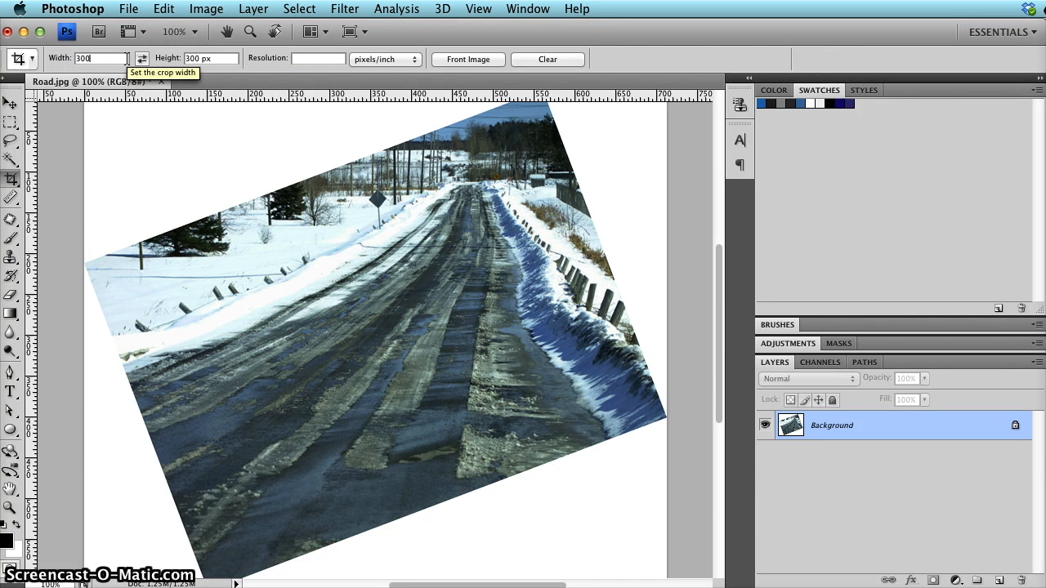
{"action": "left_click", "coordinate": [218, 59]}
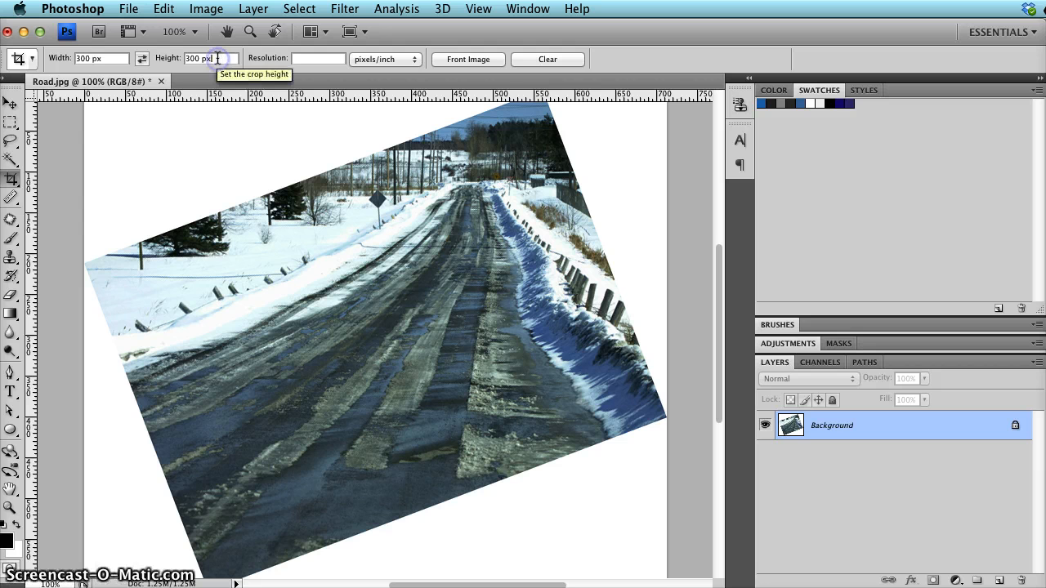
{"action": "key", "text": "BackSpace"}
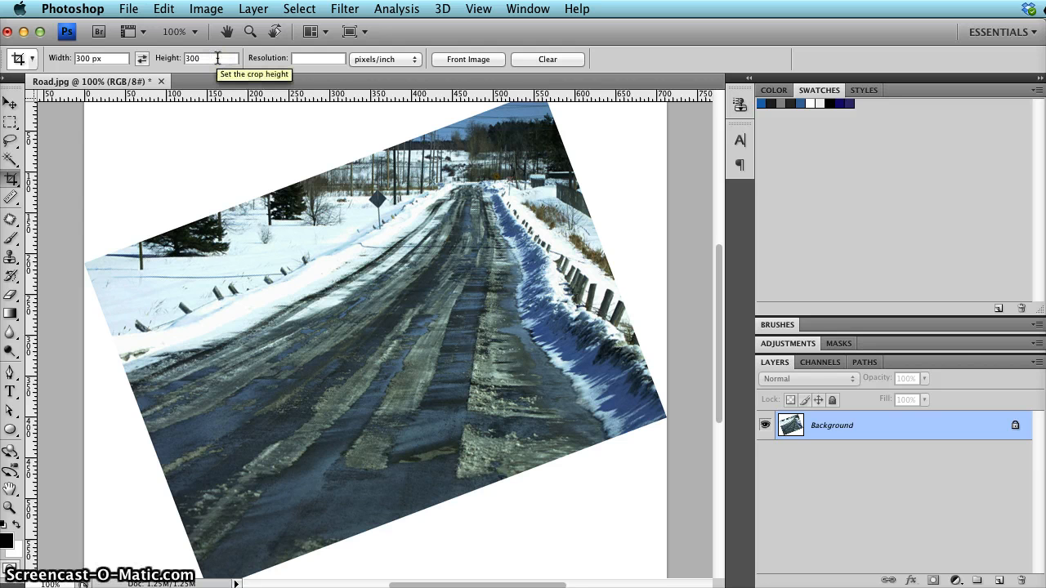
{"action": "left_click", "coordinate": [380, 59]}
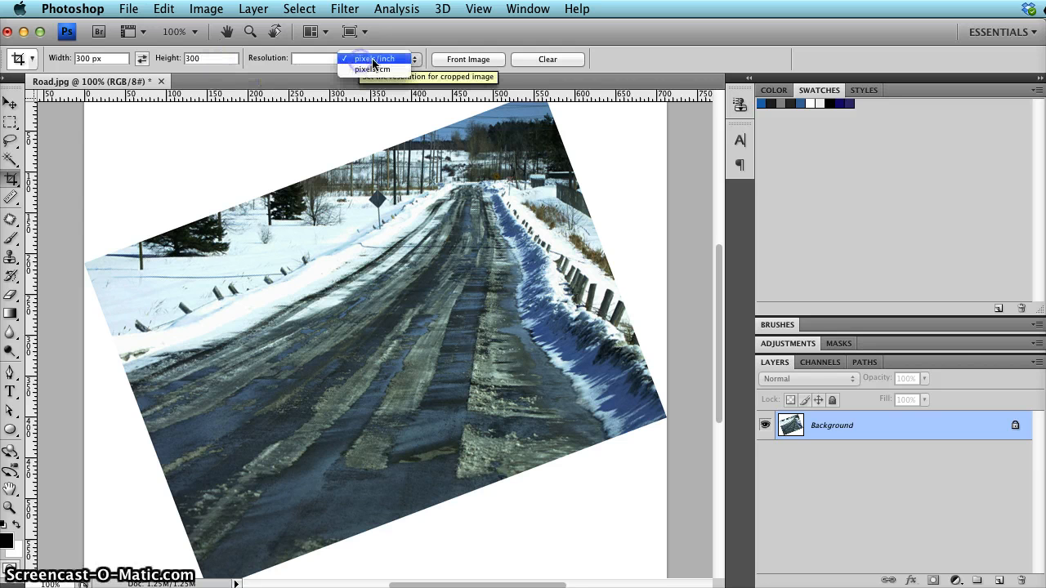
{"action": "left_click", "coordinate": [295, 56]}
{"action": "left_click", "coordinate": [233, 57]}
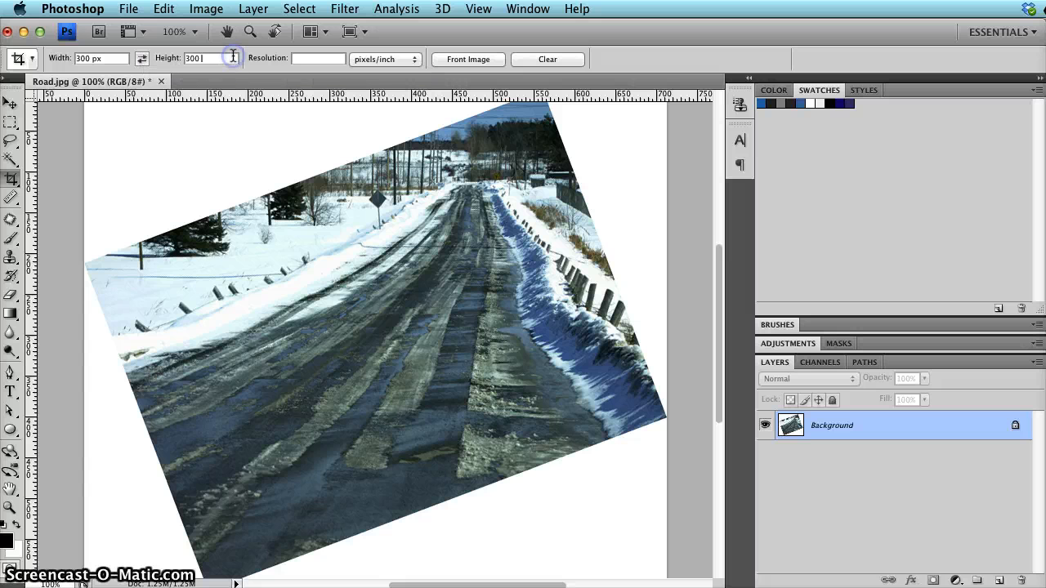
{"action": "type", "text": "px"}
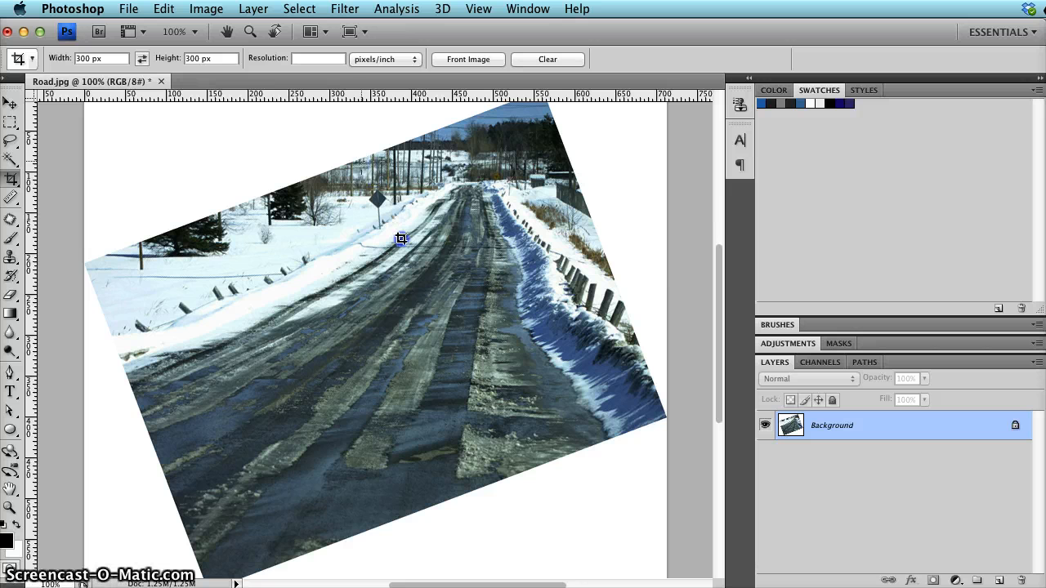
- Crop the photo to a square around the far stretch of road, including the road sign and the roadside snowbank
{"action": "mouse_move", "coordinate": [362, 164]}
{"action": "left_mouse_down"}
{"action": "mouse_move", "coordinate": [505, 388]}
{"action": "mouse_move", "coordinate": [569, 529]}
{"action": "left_mouse_up"}
{"action": "left_click_drag", "start_coordinate": [478, 237], "coordinate": [474, 235]}
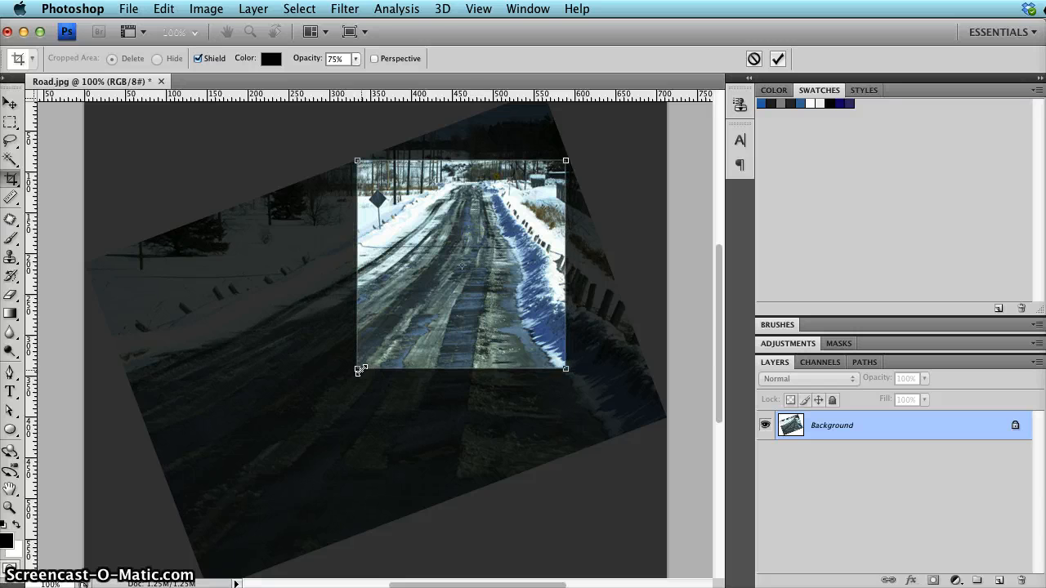
{"action": "mouse_move", "coordinate": [362, 370]}
{"action": "left_mouse_down"}
{"action": "mouse_move", "coordinate": [467, 367]}
{"action": "mouse_move", "coordinate": [362, 381]}
{"action": "mouse_move", "coordinate": [369, 354]}
{"action": "mouse_move", "coordinate": [358, 366]}
{"action": "left_mouse_up"}
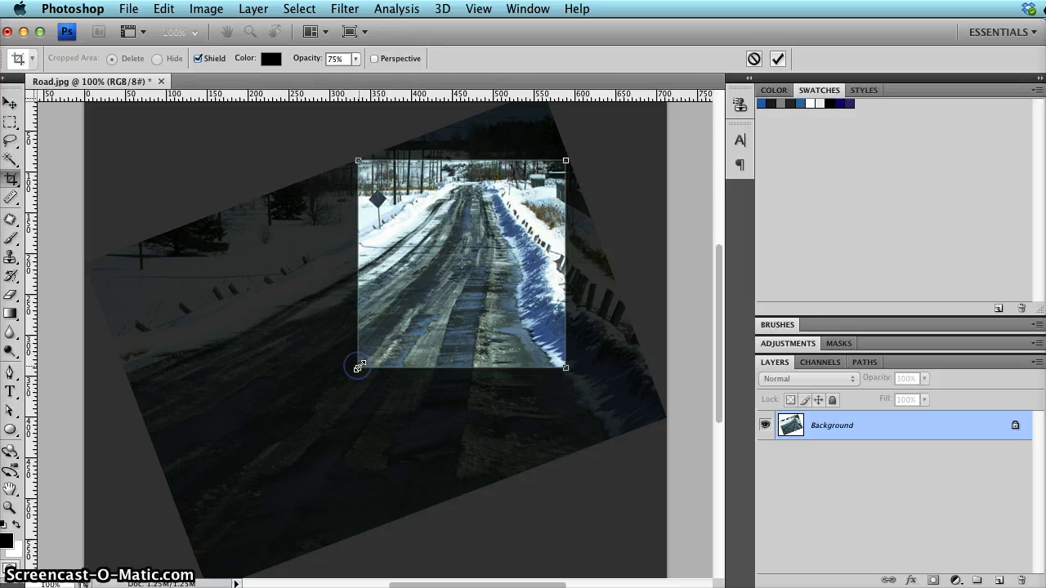
{"action": "double_click", "coordinate": [436, 260]}
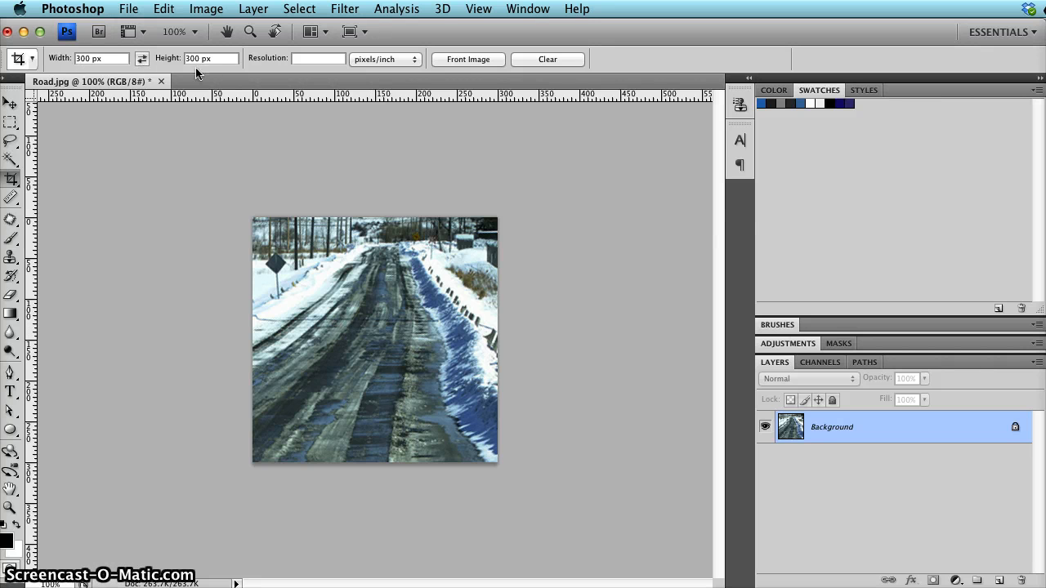
- Check the cropped photo's pixel dimensions in the Image Size settings without changing them
{"action": "left_click", "coordinate": [206, 9]}
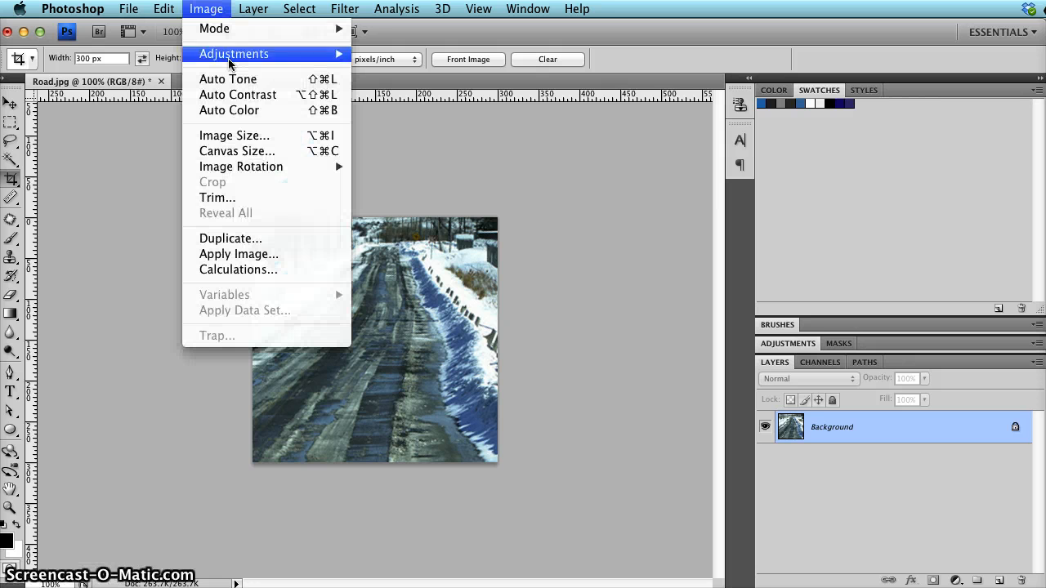
{"action": "left_click", "coordinate": [244, 136]}
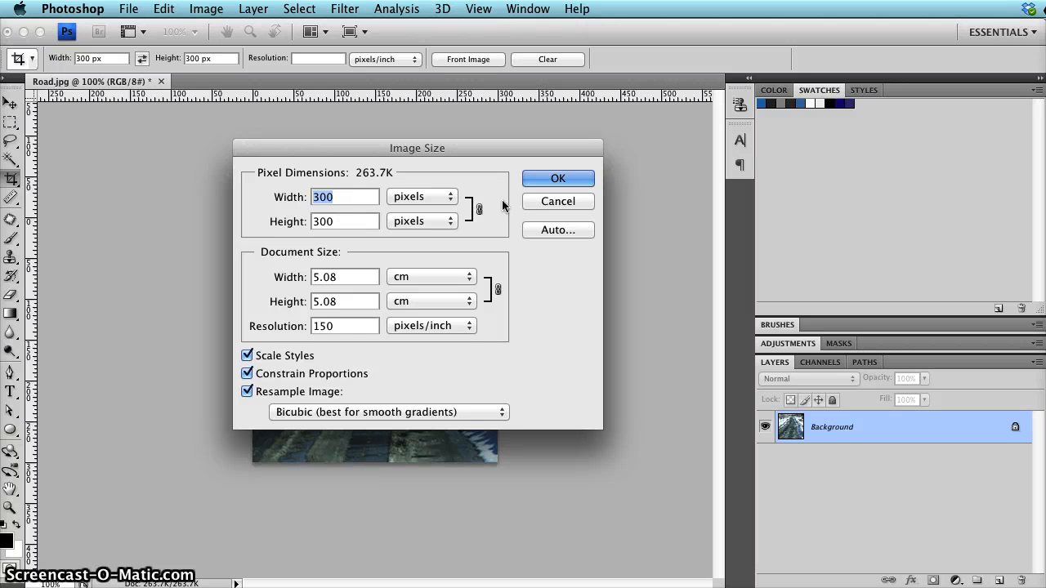
{"action": "left_click", "coordinate": [562, 201]}
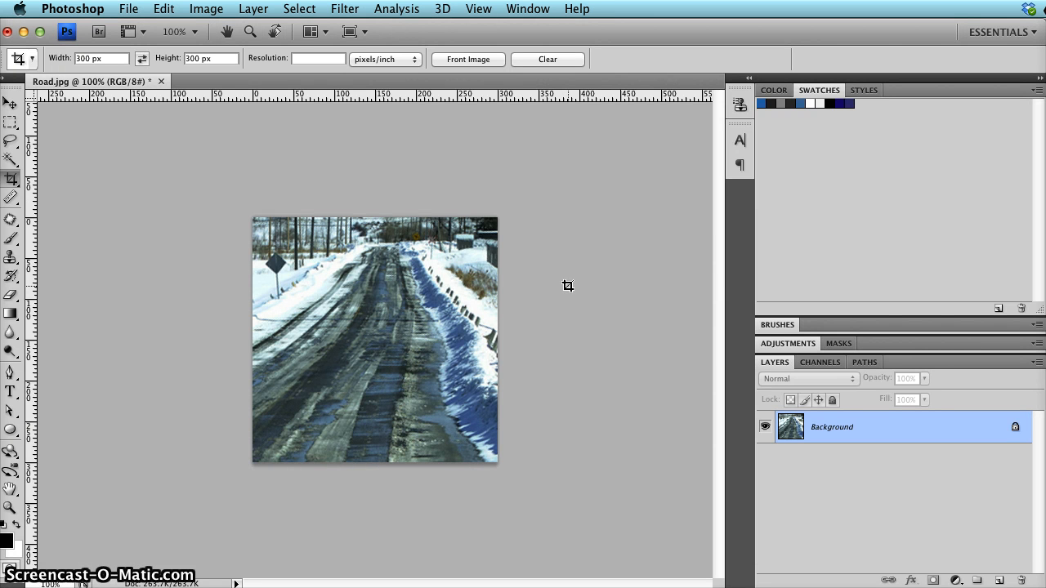